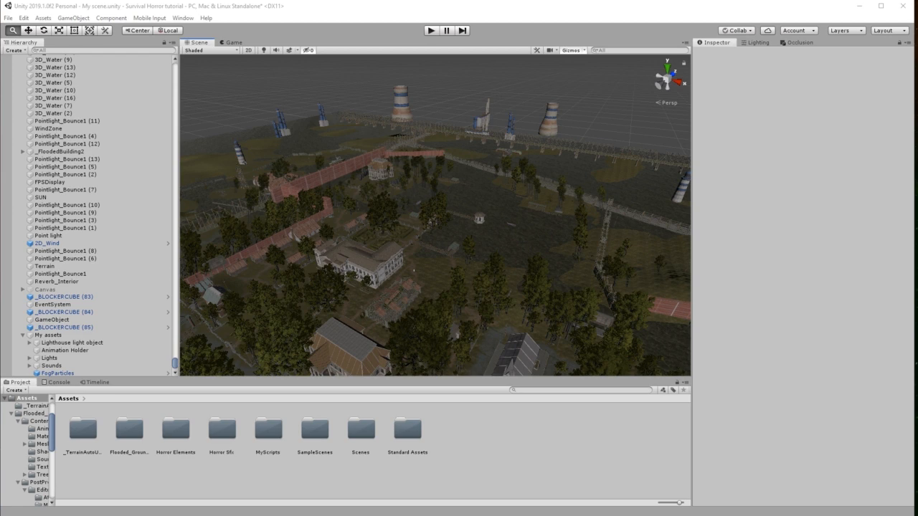
- Import the full Horror fuse characters package from the Enemy Characters folder and fix its textures' normal map settings
key("alt+Tab")
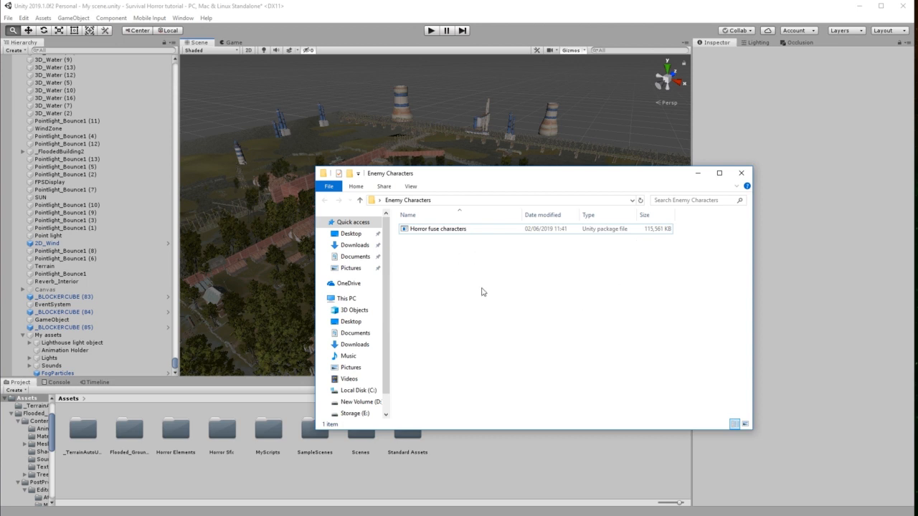
left_click(439, 231)
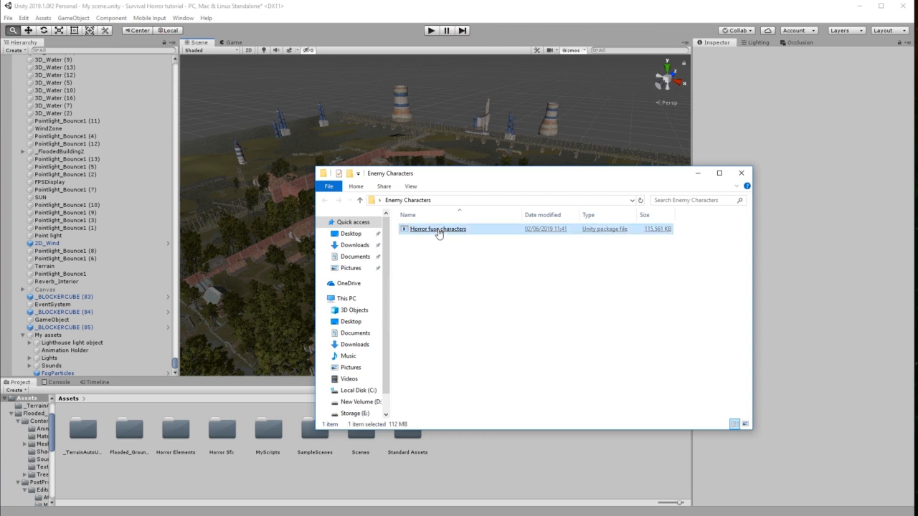
double_click(439, 230)
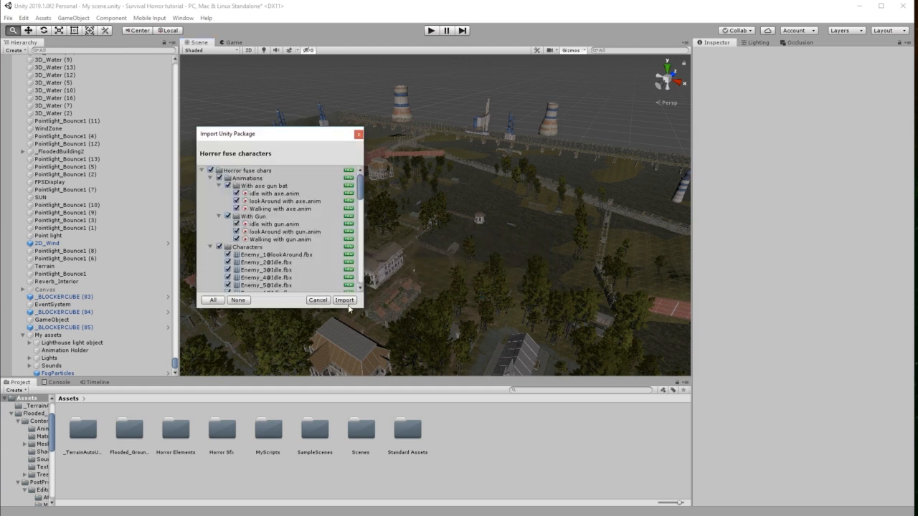
left_click(345, 300)
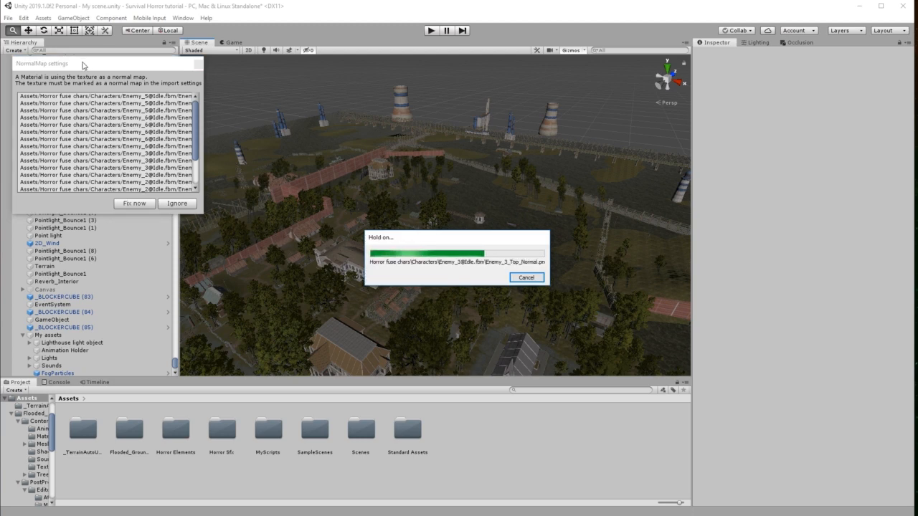
left_click_drag(82, 62, 103, 97)
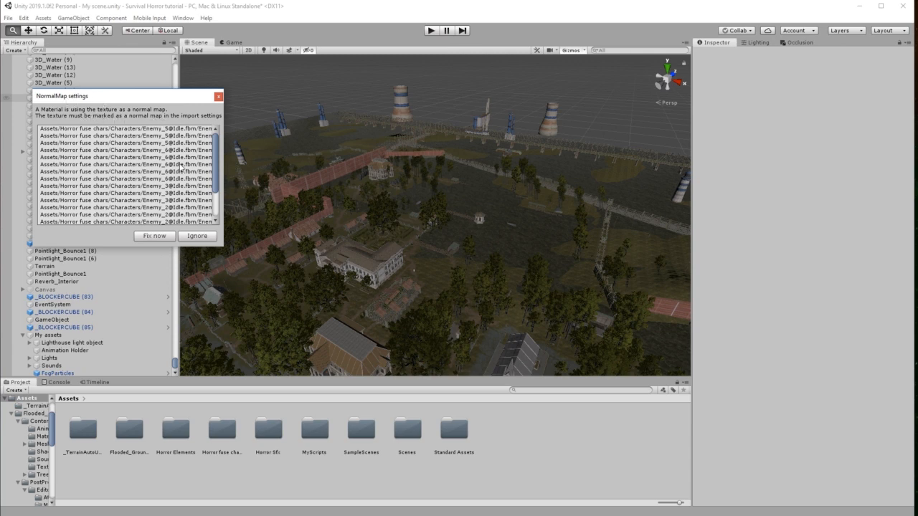
left_click(150, 235)
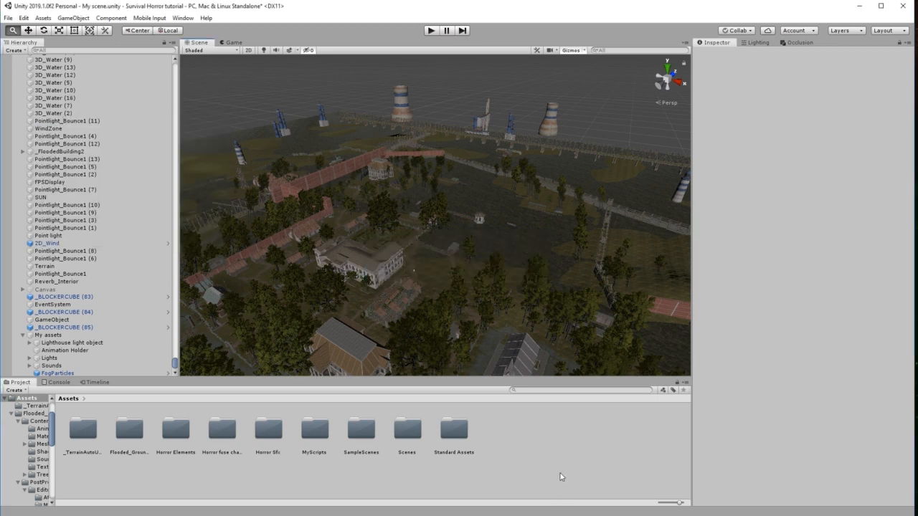
- Open the Prefabs folder inside the Horror fuse chars assets folder
left_click(226, 430)
double_click(218, 430)
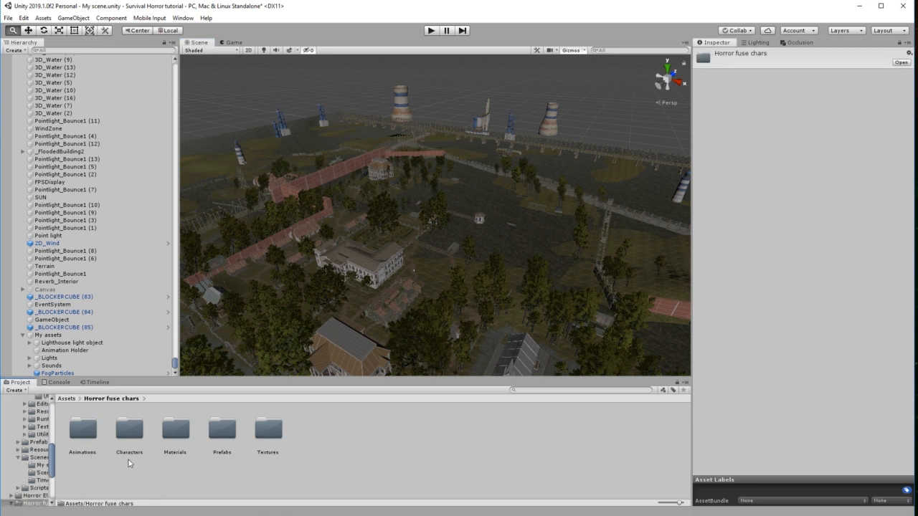
double_click(229, 432)
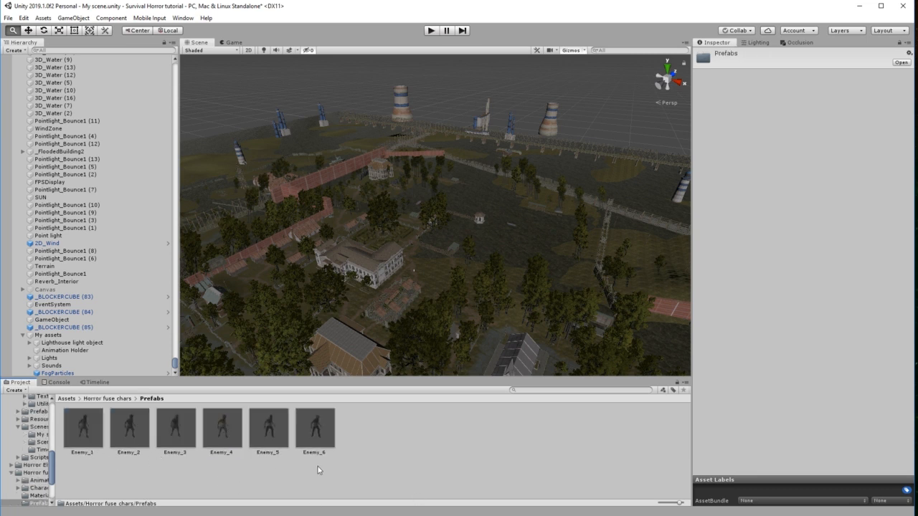
- Widen the Inspector and examine the Enemy_1 prefab in its preview from another angle
left_click(90, 433)
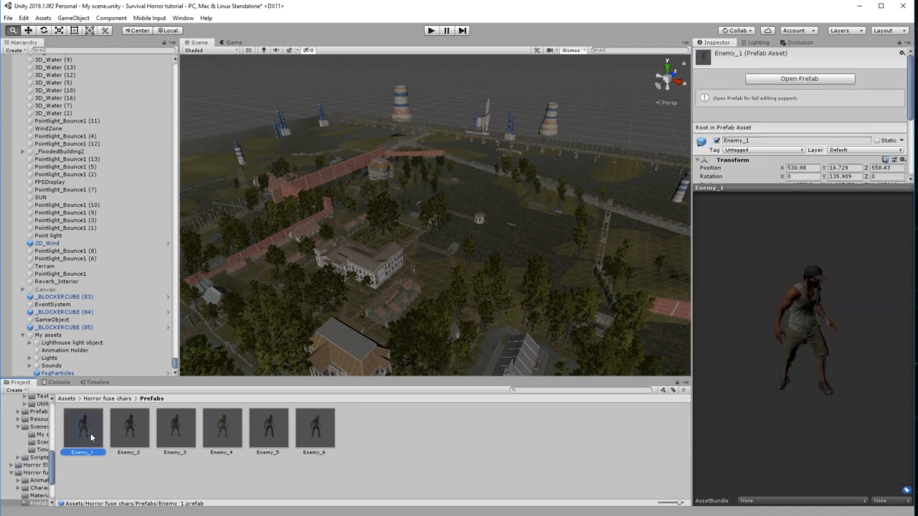
left_click_drag(774, 188, 748, 214)
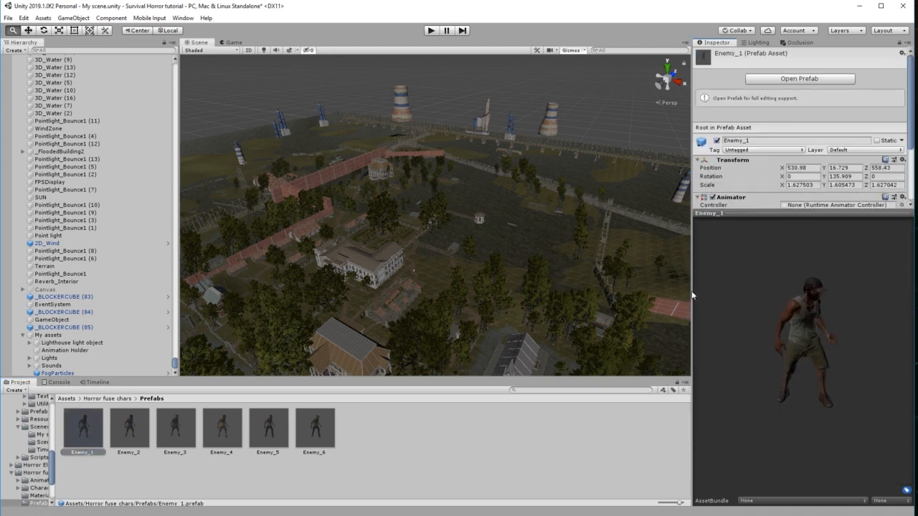
left_click_drag(693, 295, 487, 301)
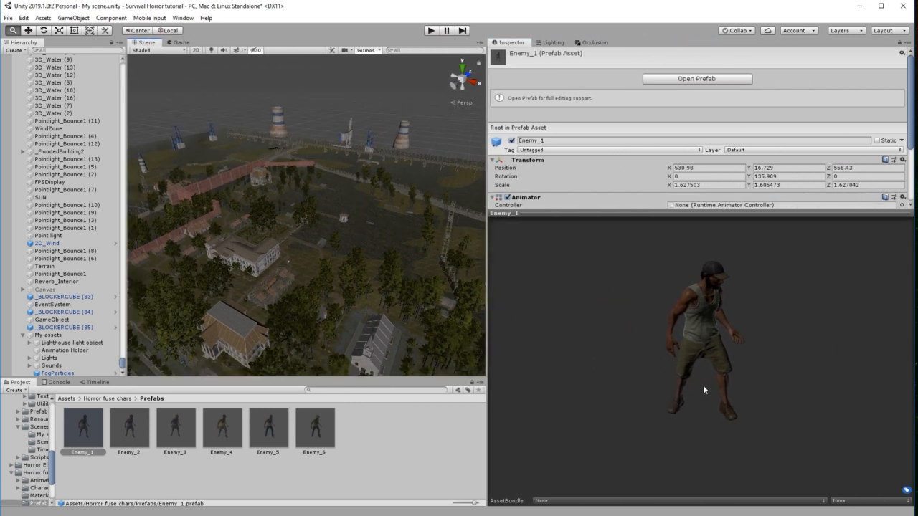
left_click_drag(713, 392, 754, 375)
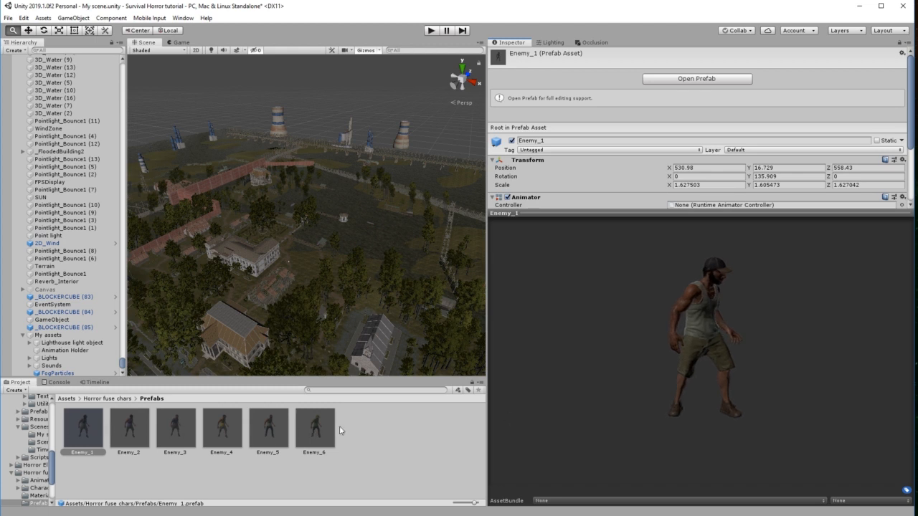
- Examine the Enemy_2 through Enemy_6 prefabs in turn, rotating their previews
left_click(129, 429)
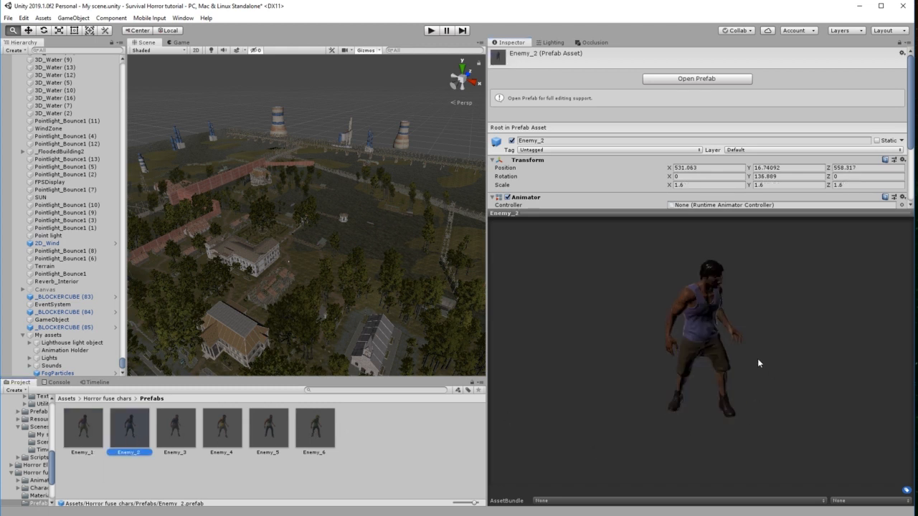
left_click_drag(757, 358, 577, 343)
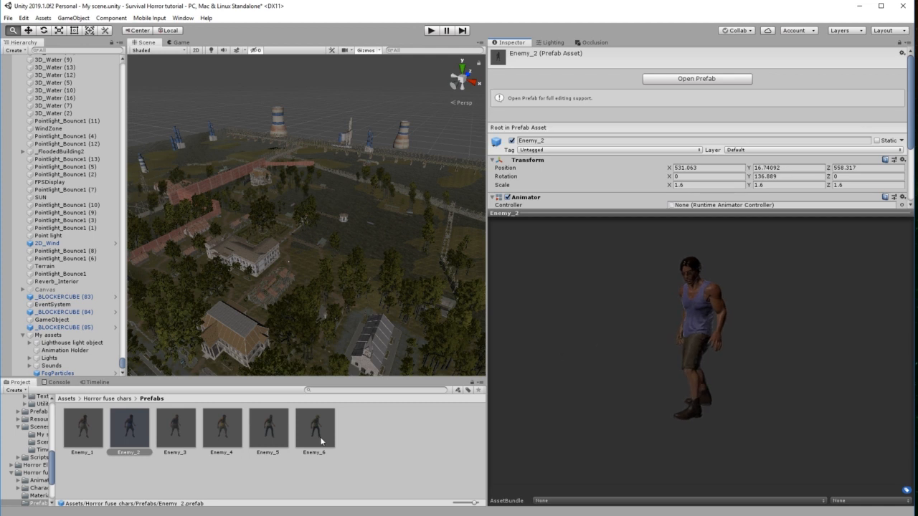
left_click(184, 431)
left_click_drag(719, 369, 751, 358)
left_click(224, 429)
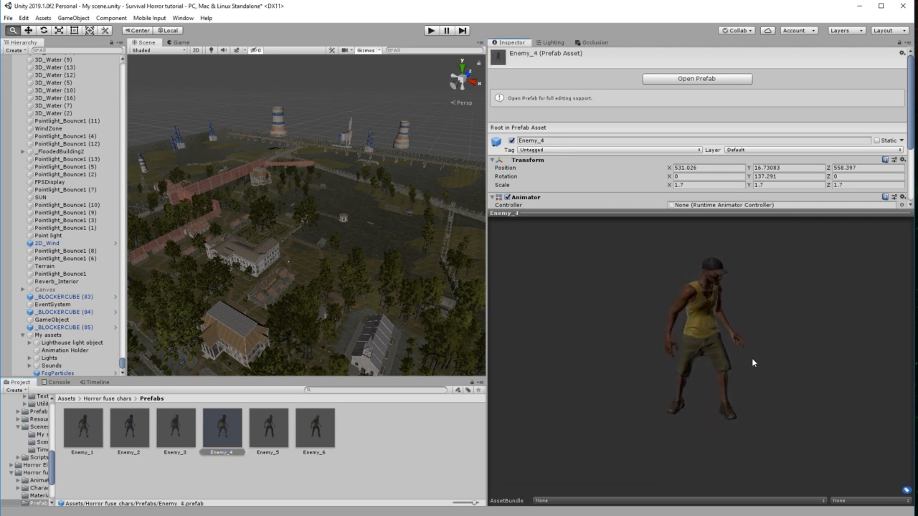
left_click(269, 428)
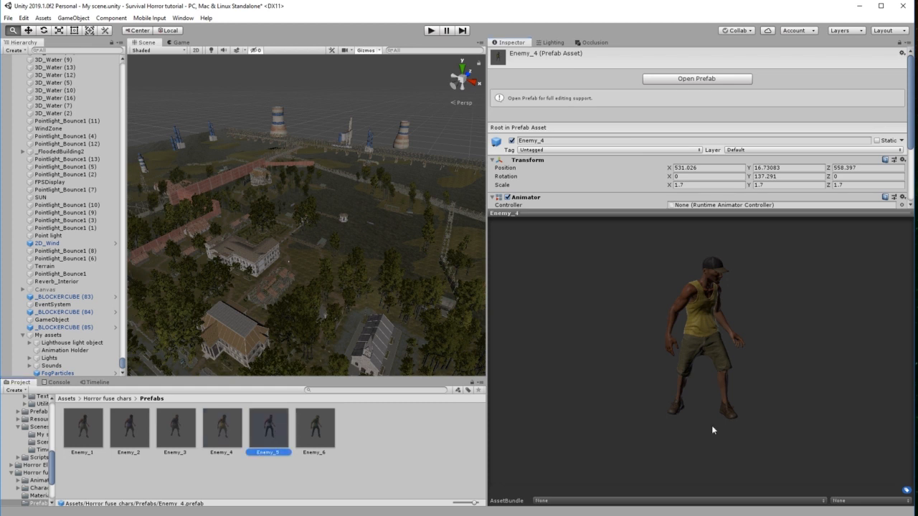
left_click_drag(714, 383, 786, 345)
left_click(315, 437)
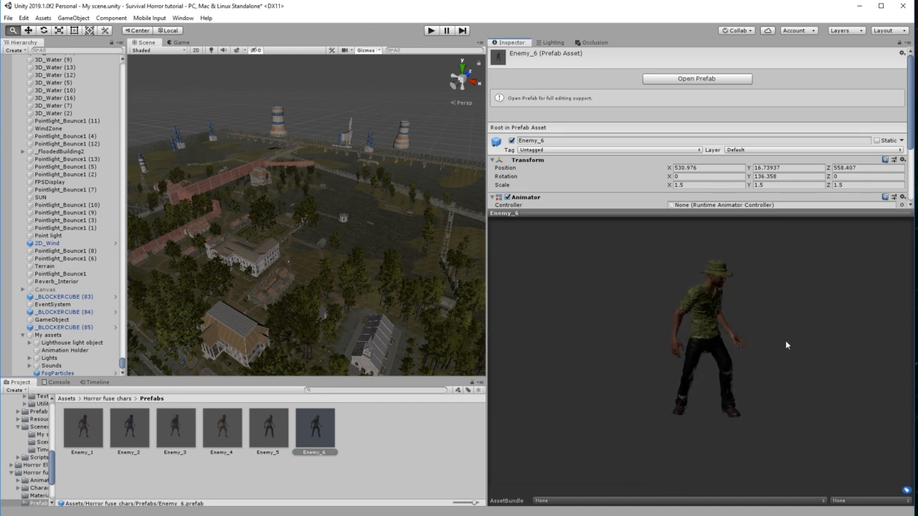
- Place the Enemy_1 prefab on the dirt path beside the white building, just behind the white capsule
left_click(83, 431)
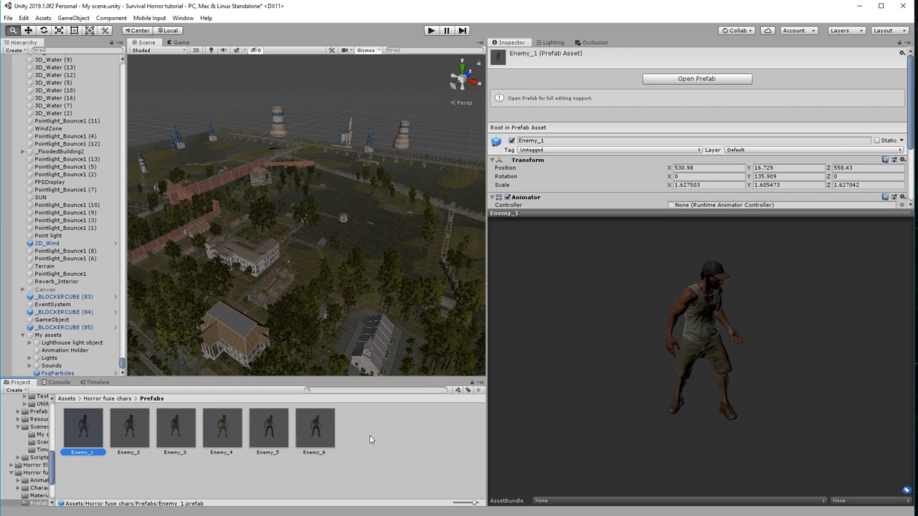
scroll(308, 276, "up", 6)
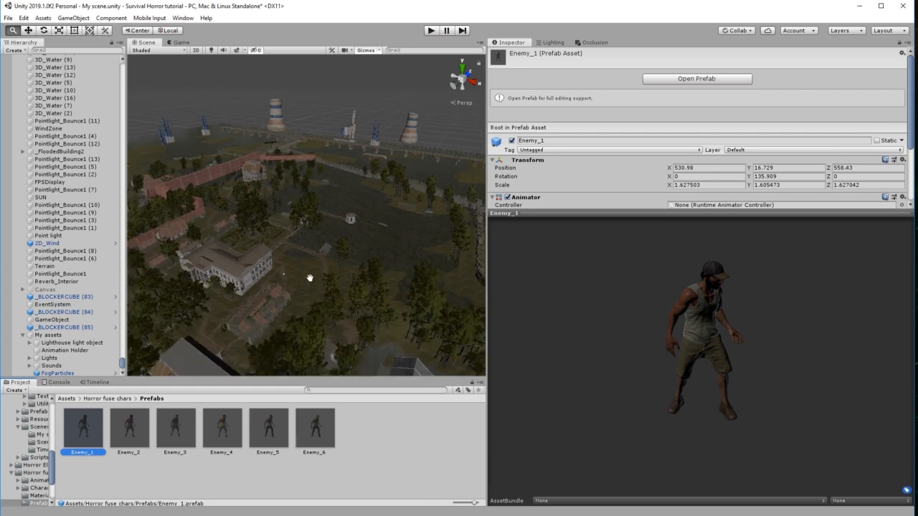
left_click_drag(284, 312, 321, 241)
scroll(321, 244, "up", 8)
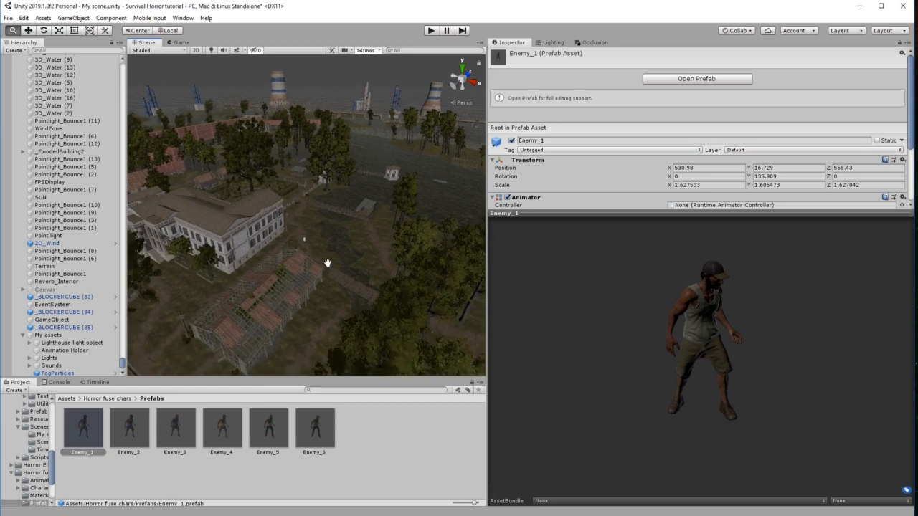
scroll(342, 255, "up", 10)
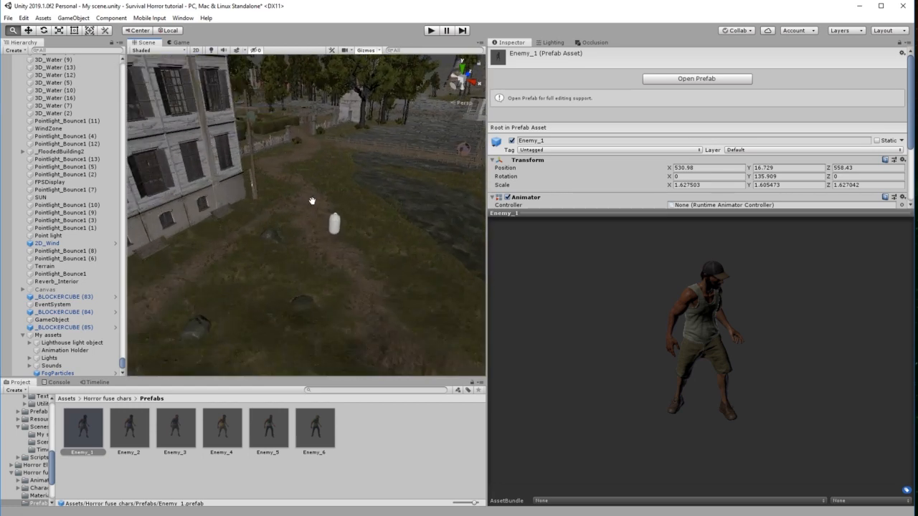
right_click_drag(299, 206, 235, 199)
left_click_drag(343, 214, 249, 220)
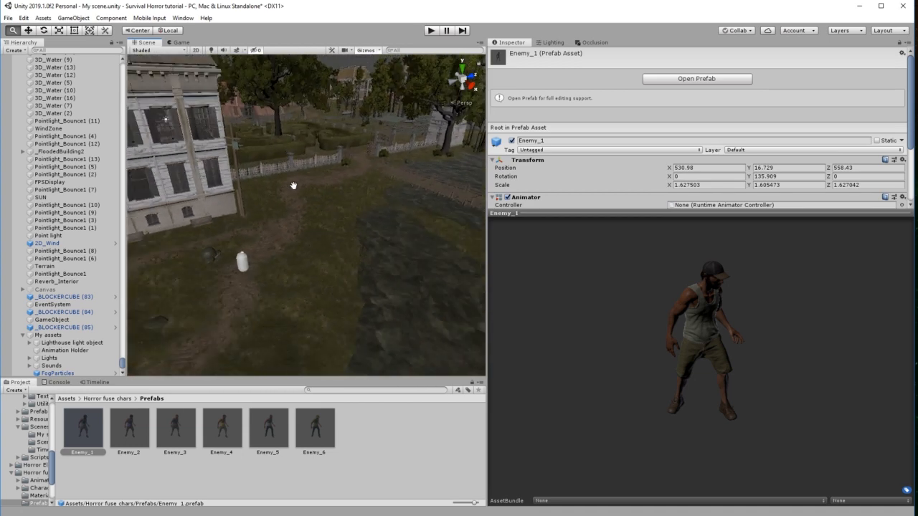
left_click_drag(276, 265, 297, 246)
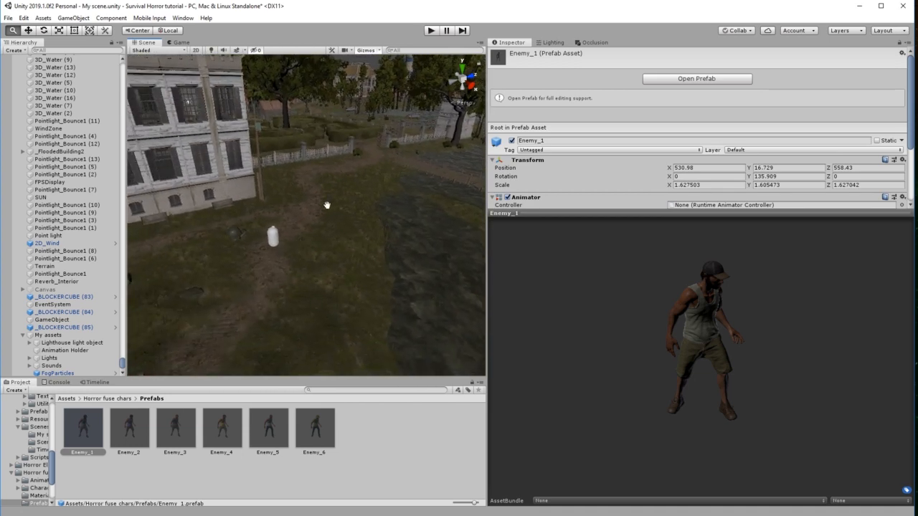
scroll(316, 231, "up", 3)
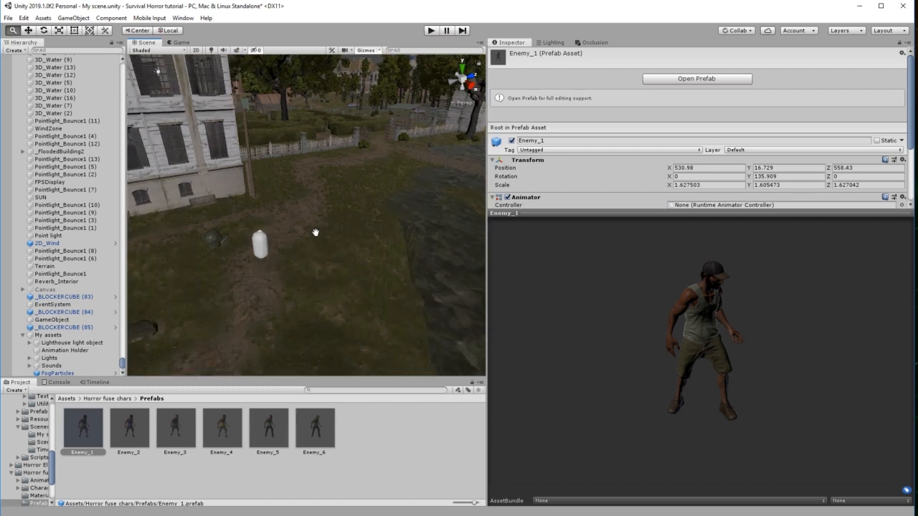
scroll(308, 243, "up", 2)
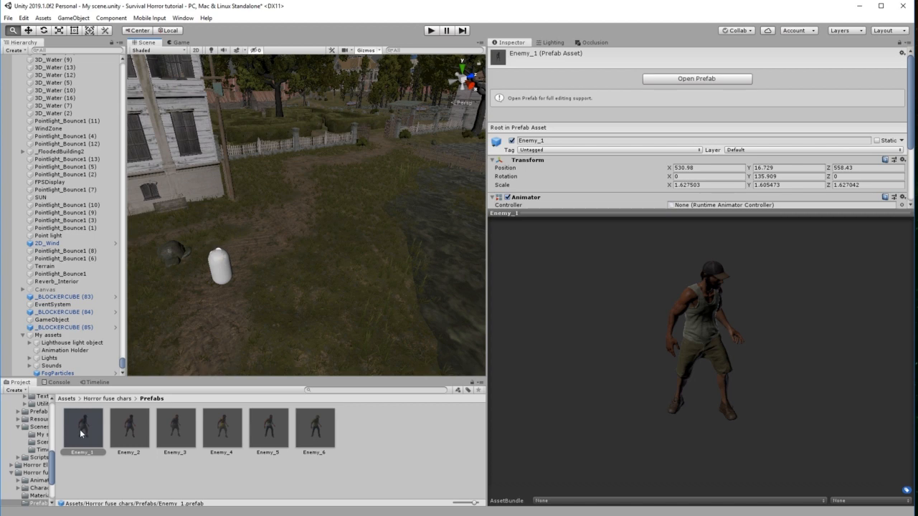
left_click_drag(81, 433, 270, 245)
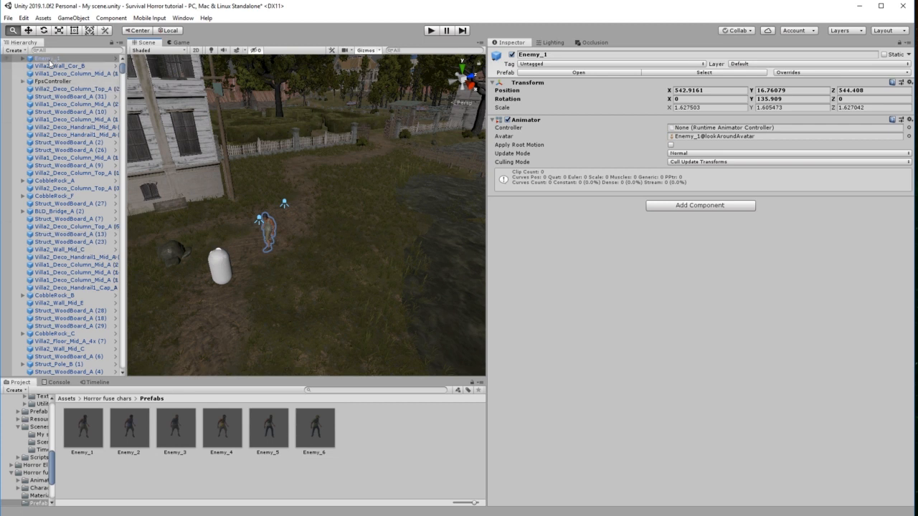
- Copy the placed Enemy_1 object and paste it next to the My assets group in the hierarchy
left_click(24, 17)
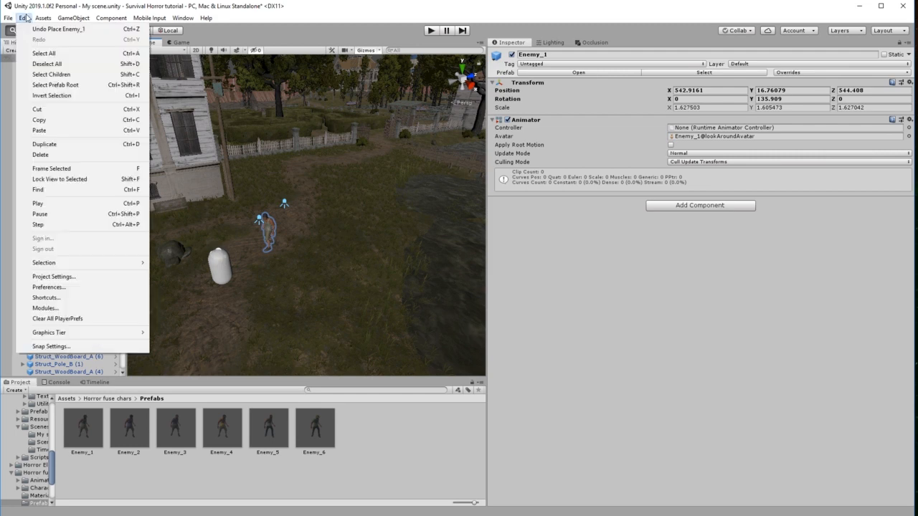
left_click(40, 120)
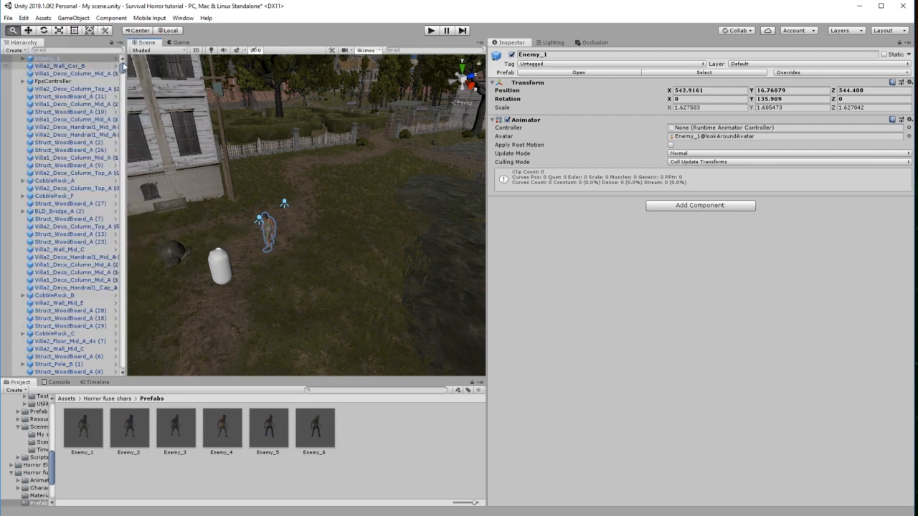
left_click_drag(124, 70, 123, 367)
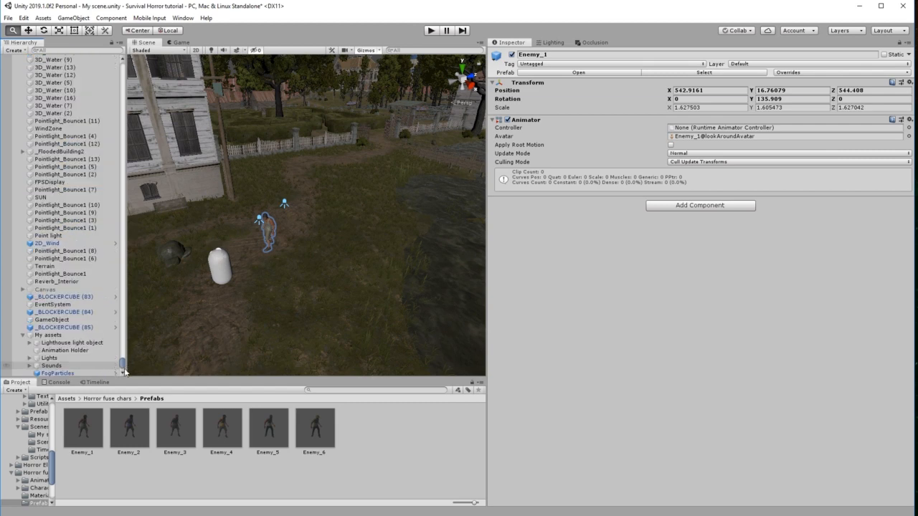
left_click(49, 334)
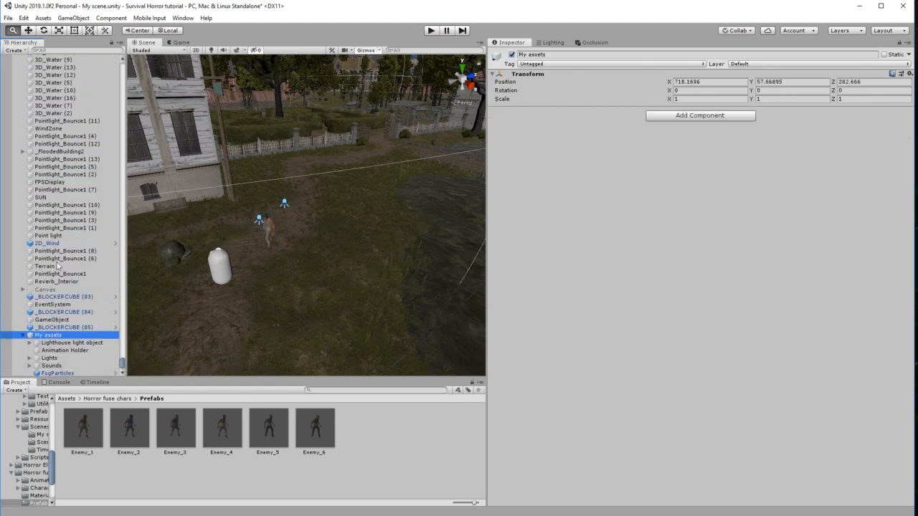
left_click(24, 18)
left_click(47, 131)
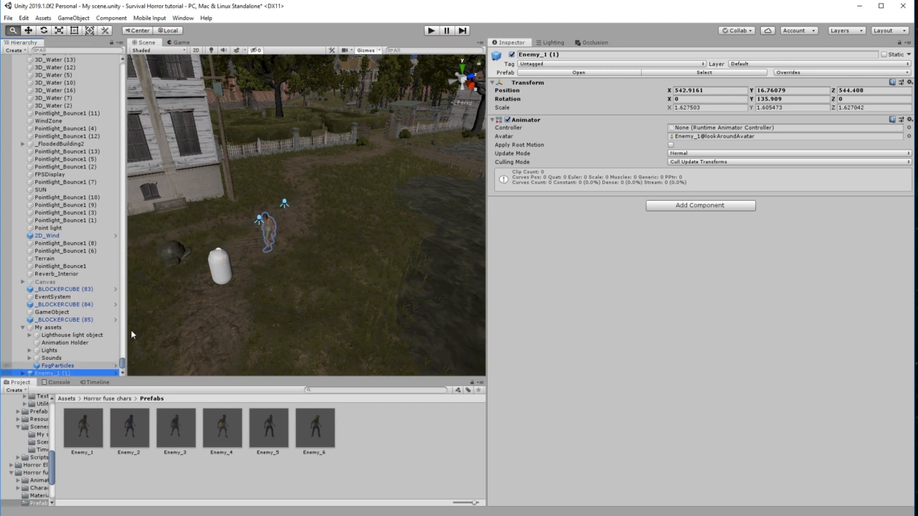
- Delete the original Enemy_1 object near the start of the scene hierarchy, keeping the pasted copy
left_click_drag(131, 334, 142, 55)
key("Return")
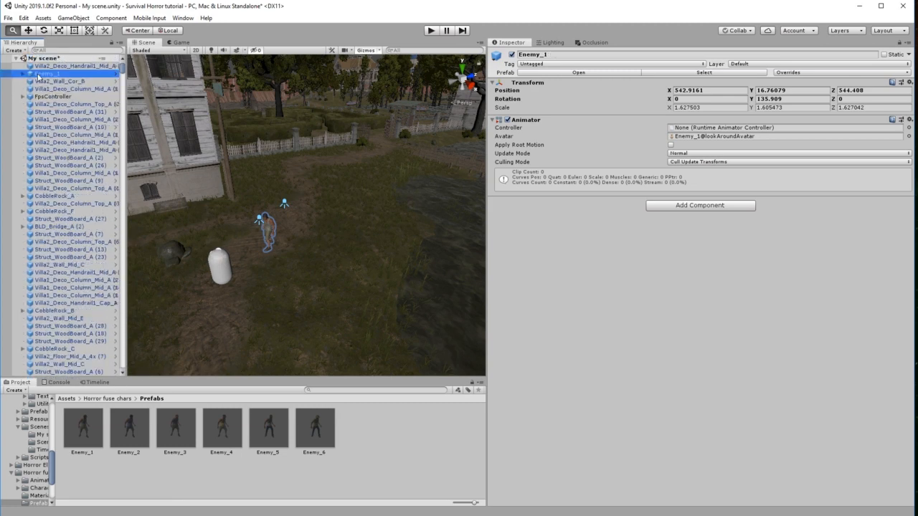
key("Delete")
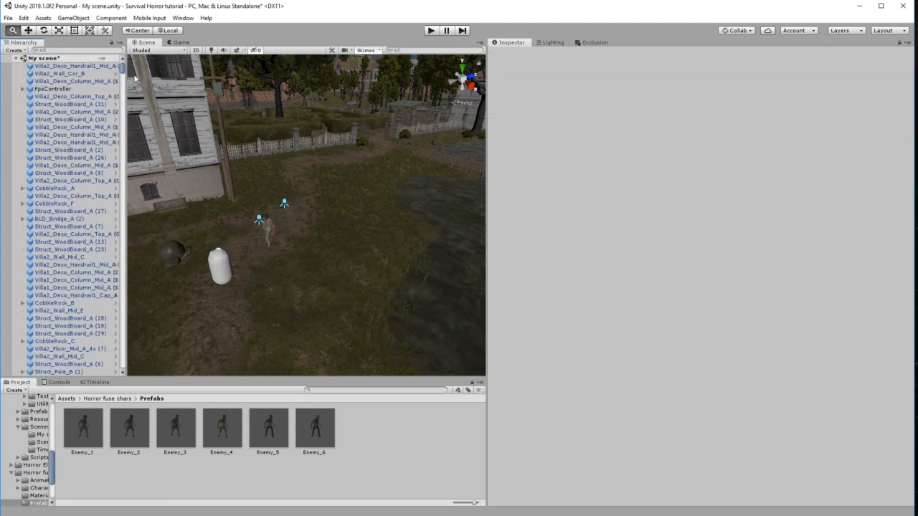
- Move the pasted enemy object into the My assets group and rename it Enemy_1
scroll(72, 215, "down", 15)
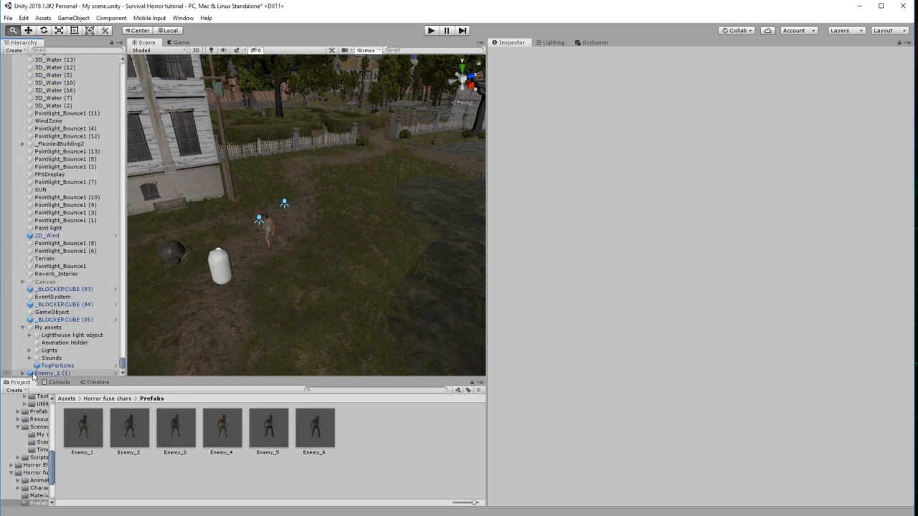
left_click(29, 373)
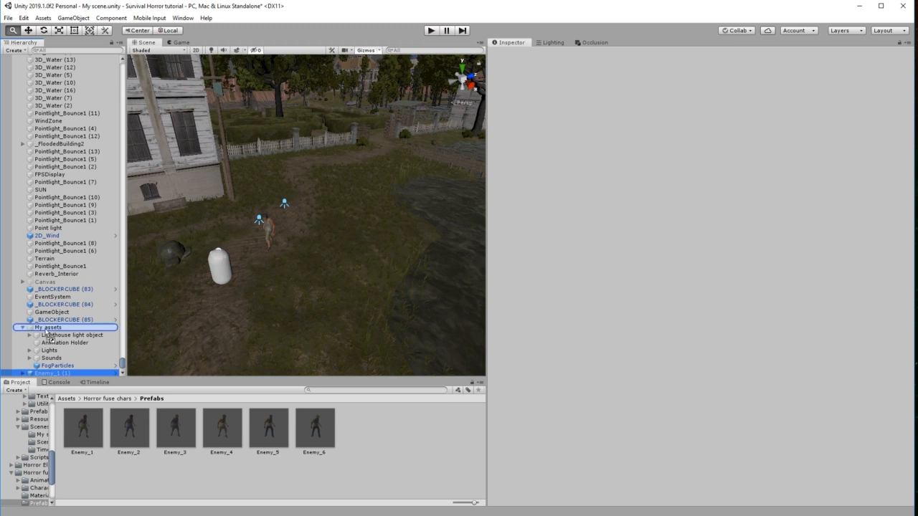
left_click(560, 54)
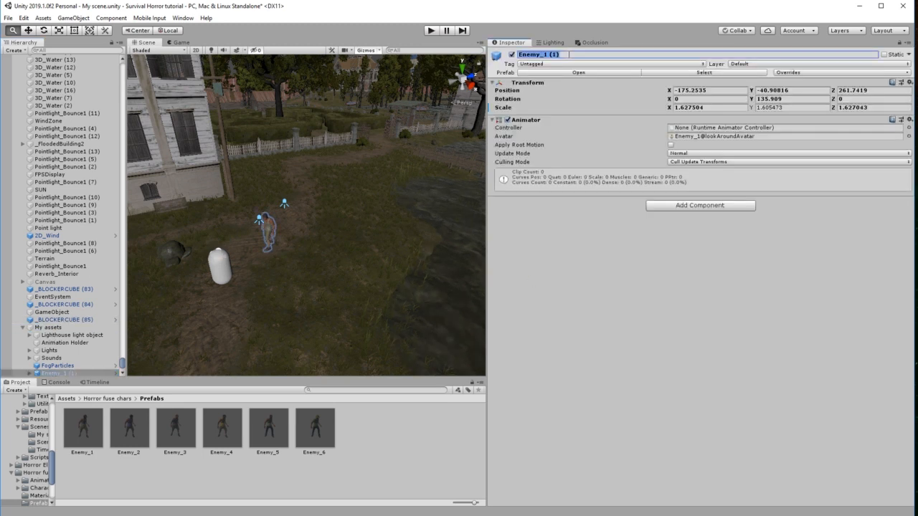
left_click(569, 55)
left_click_drag(563, 59, 551, 60)
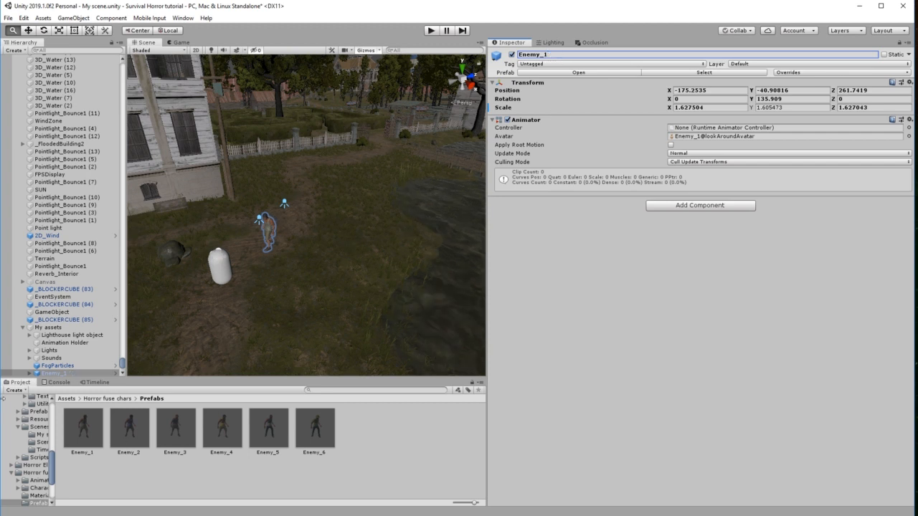
- Create an empty game object inside the My assets group and name it Enemies
left_click(48, 328)
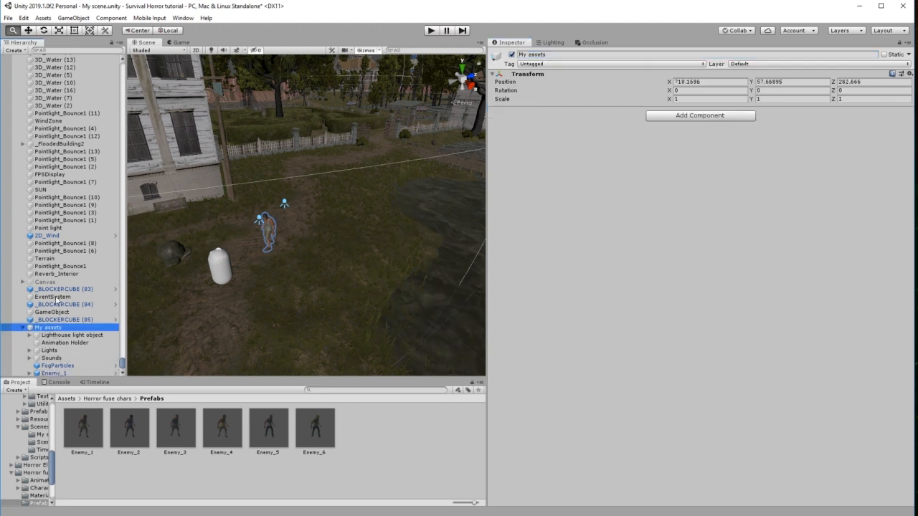
left_click(64, 19)
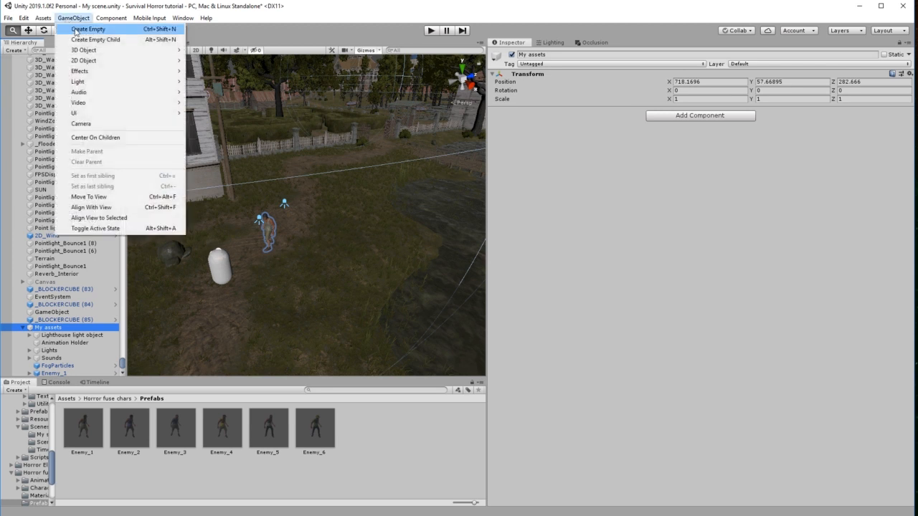
left_click(87, 29)
left_click_drag(49, 376, 54, 328)
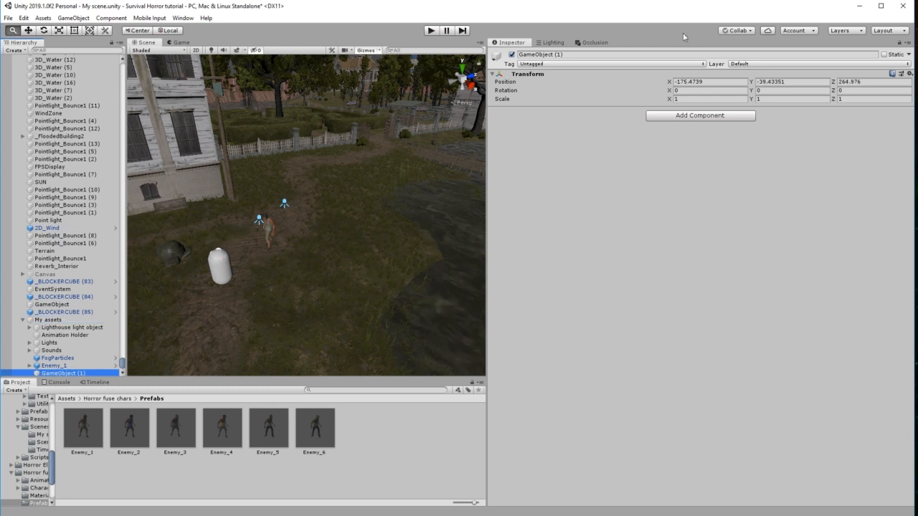
left_click(569, 54)
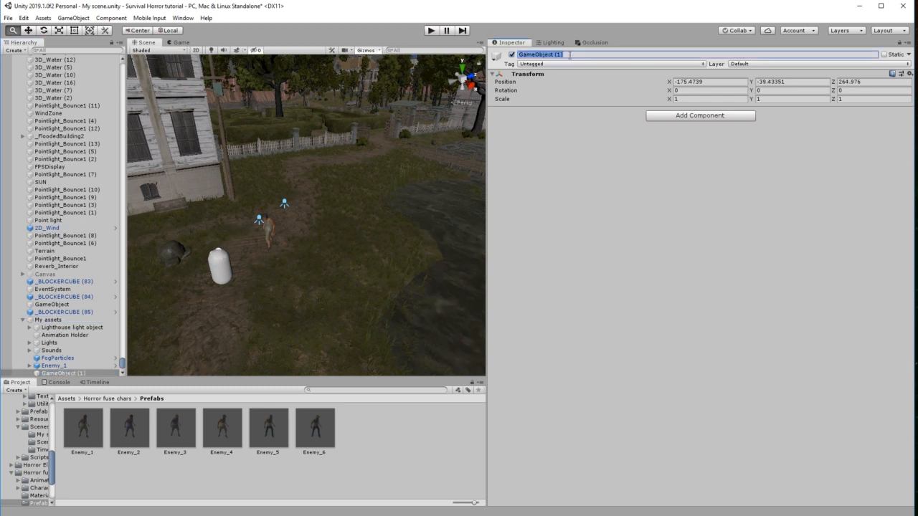
type("Enemies")
key("Return")
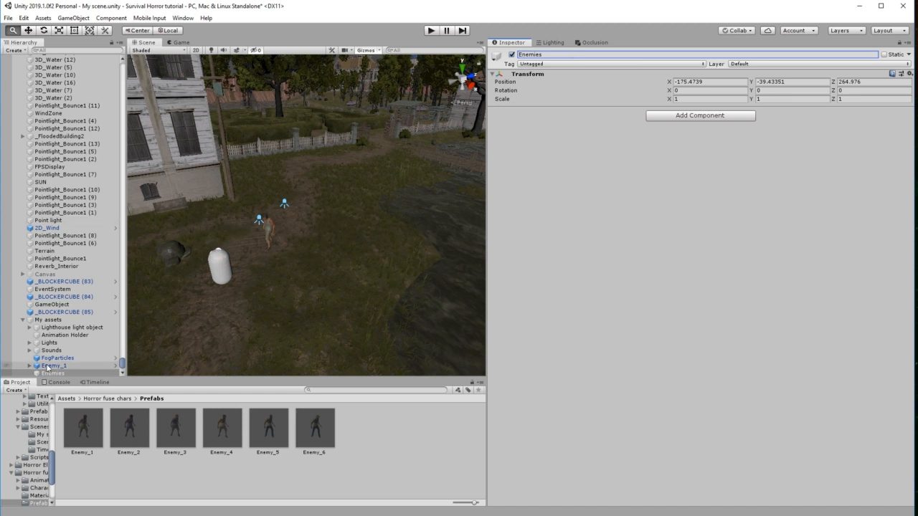
- Make Enemy_1 a child of the Enemies object and check the group's contents
left_click_drag(50, 365, 46, 371)
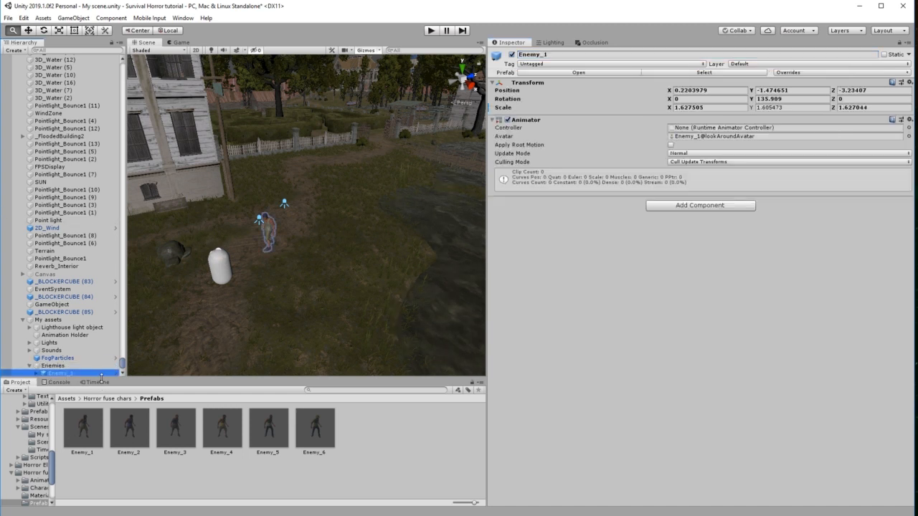
left_click(29, 367)
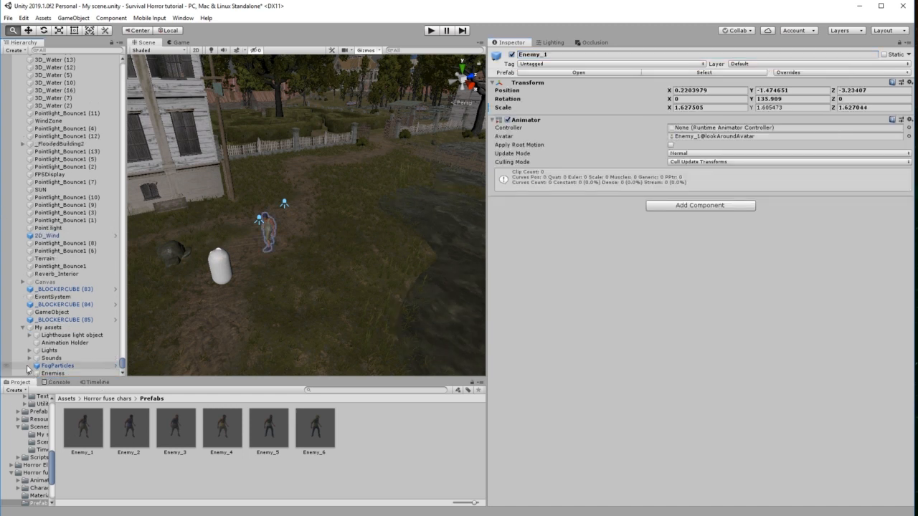
left_click(29, 374)
left_click_drag(122, 366, 122, 372)
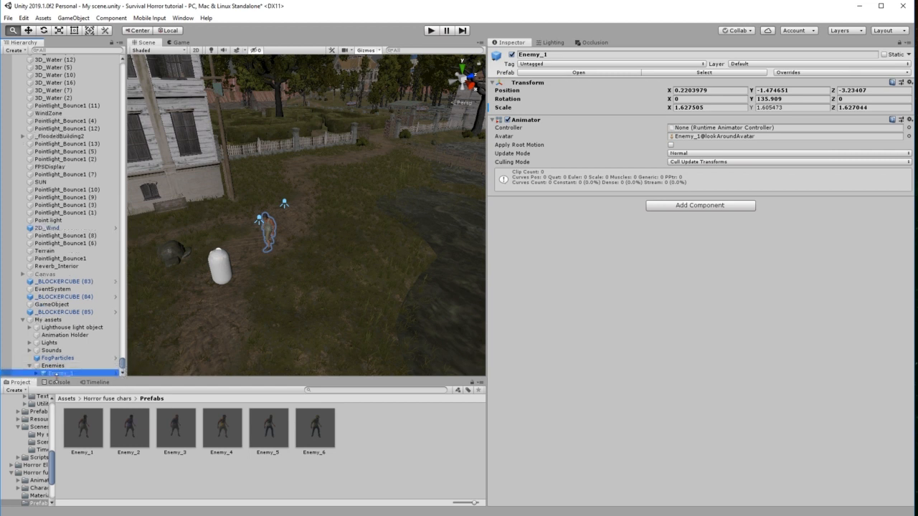
- Examine the placed Enemy_1 up close from several sides and compare its height with the white player capsule
scroll(287, 247, "up", 3)
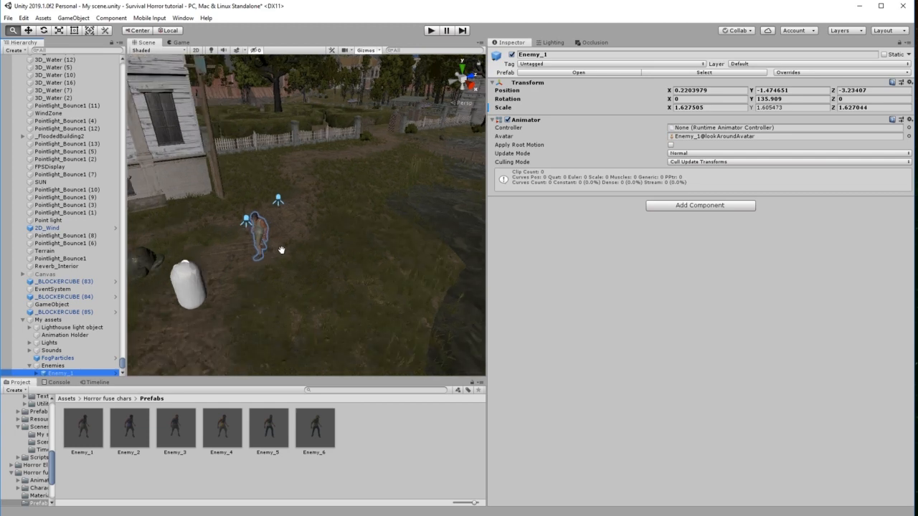
scroll(281, 253, "up", 5)
left_click_drag(251, 262, 266, 248)
scroll(344, 240, "up", 2)
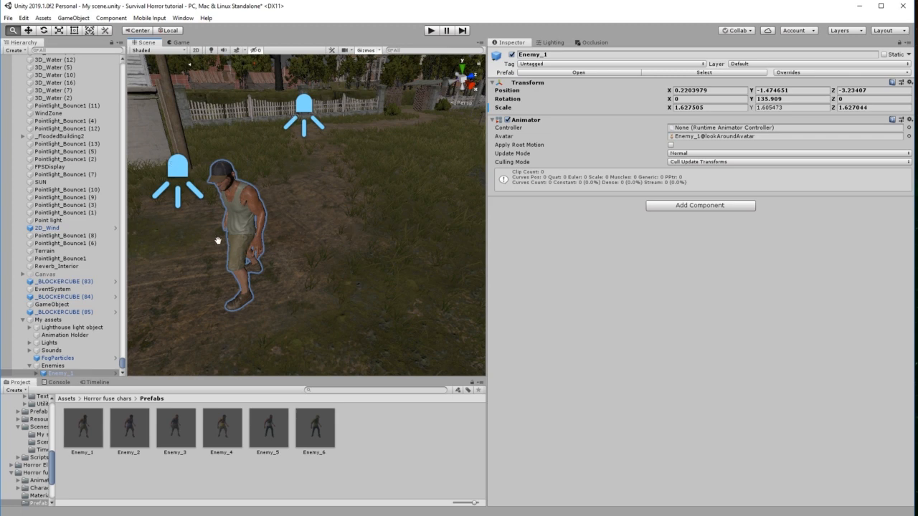
left_click_drag(349, 241, 226, 236, "alt")
scroll(287, 253, "down", 3)
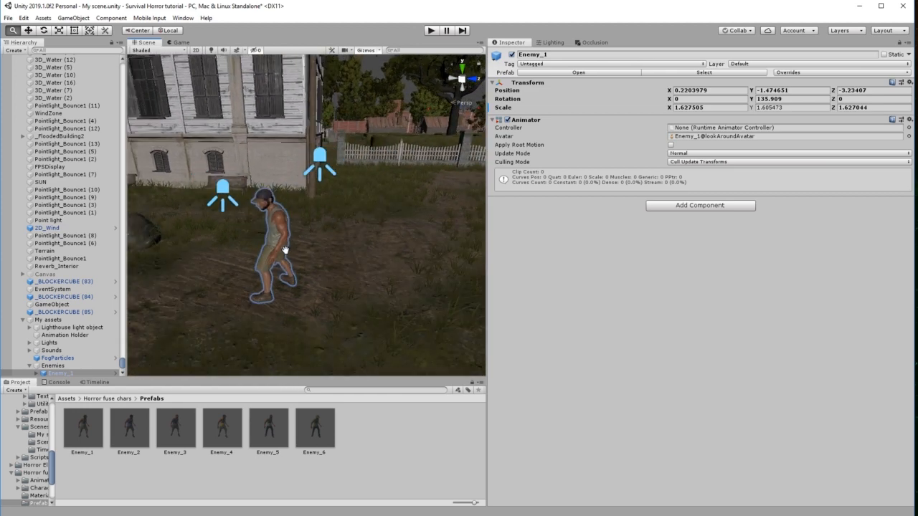
left_click_drag(281, 258, 385, 216)
right_click_drag(357, 213, 300, 205)
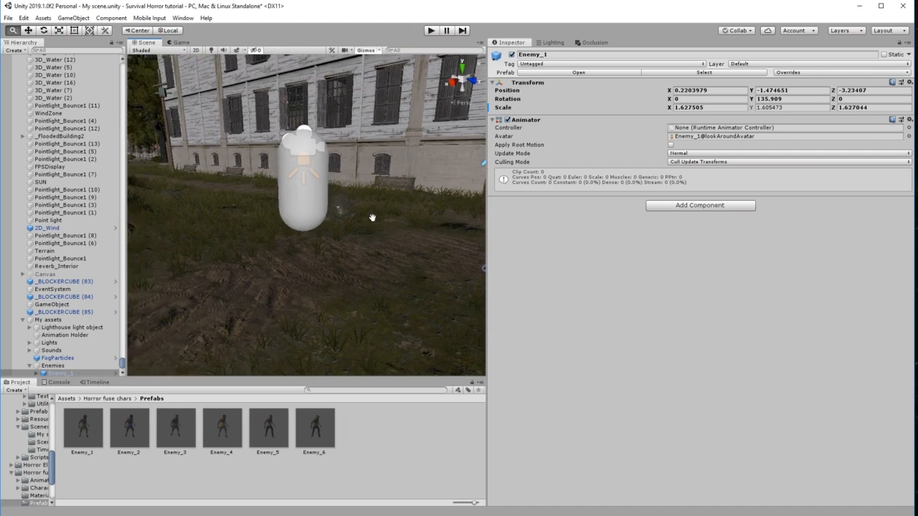
left_click_drag(372, 218, 300, 216)
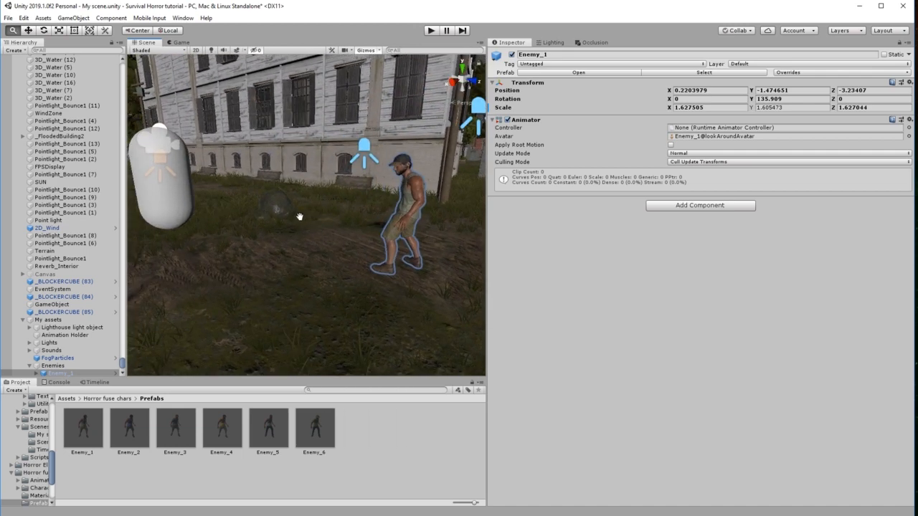
- Move the FpsController capsule to the ground right in front of Enemy_1, at about X 543.63, Y 17.73, Z 542.8
left_click(28, 31)
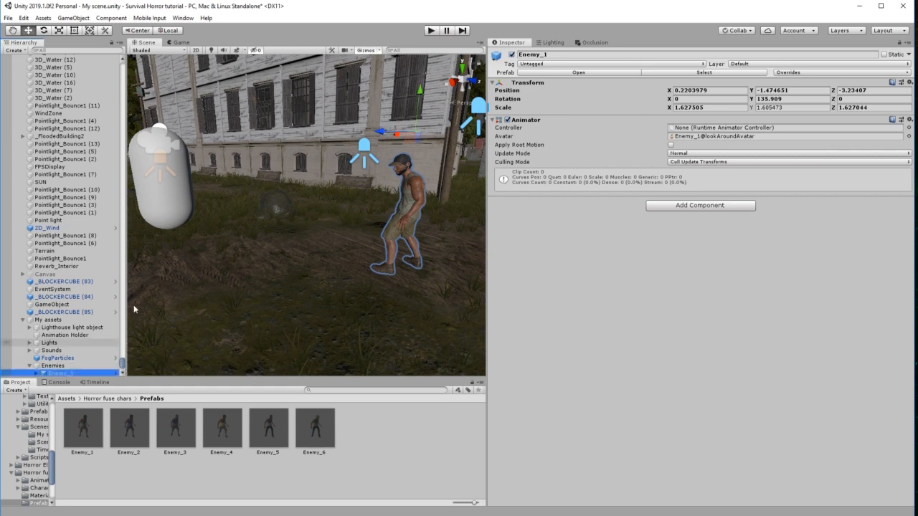
left_click_drag(122, 365, 123, 62)
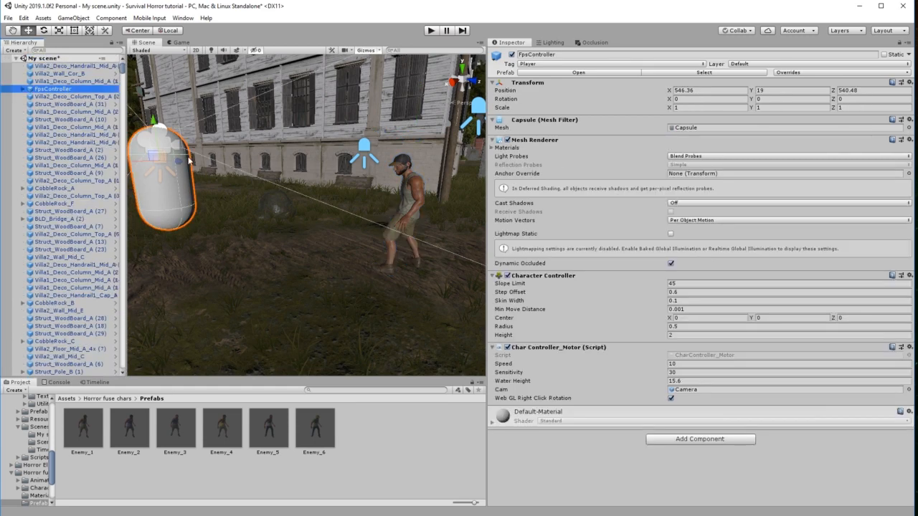
left_click(53, 89)
left_click_drag(160, 148, 174, 196)
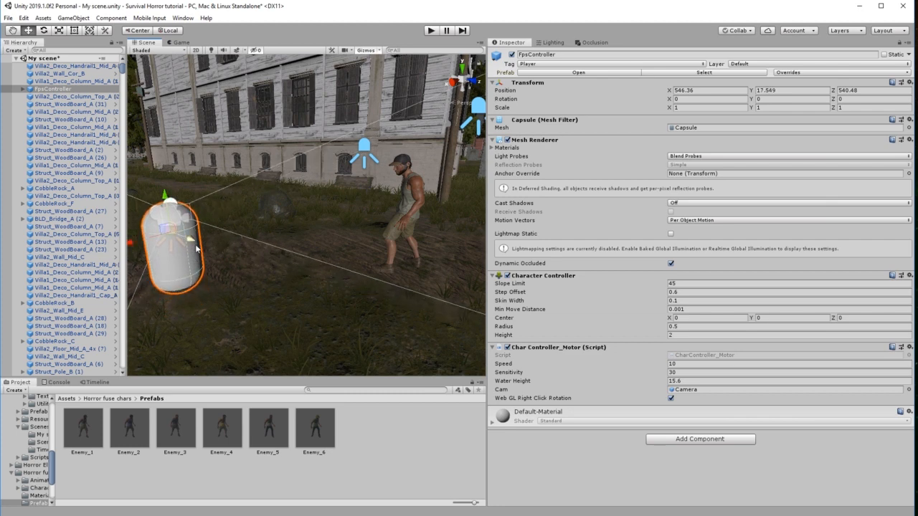
left_click_drag(133, 244, 368, 228)
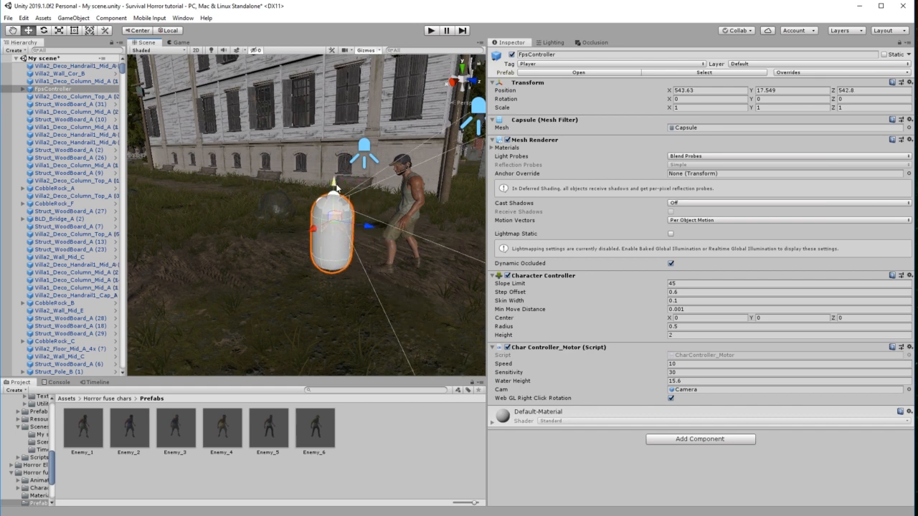
left_click_drag(336, 188, 335, 180)
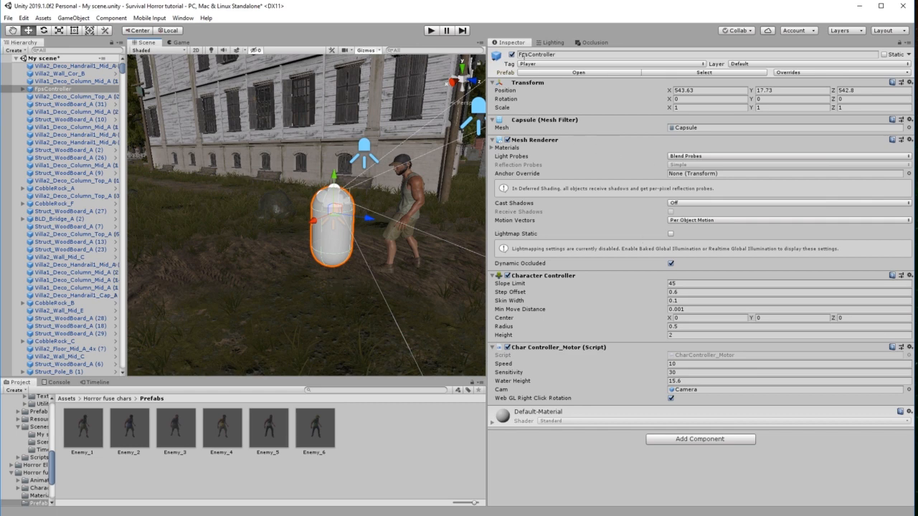
- Set the FpsController's Y scale to 1.3 and raise the capsule to about Y 18.08
left_click(769, 108)
type("1.3")
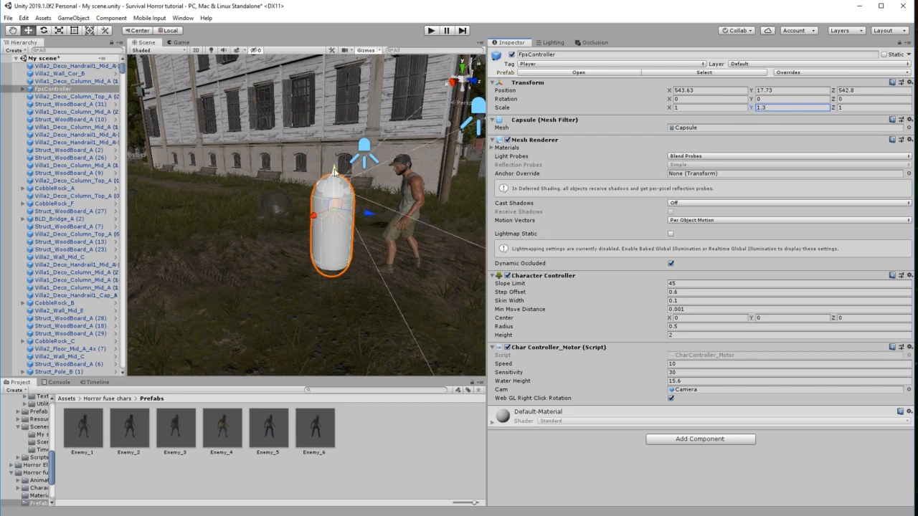
left_click_drag(334, 171, 338, 157)
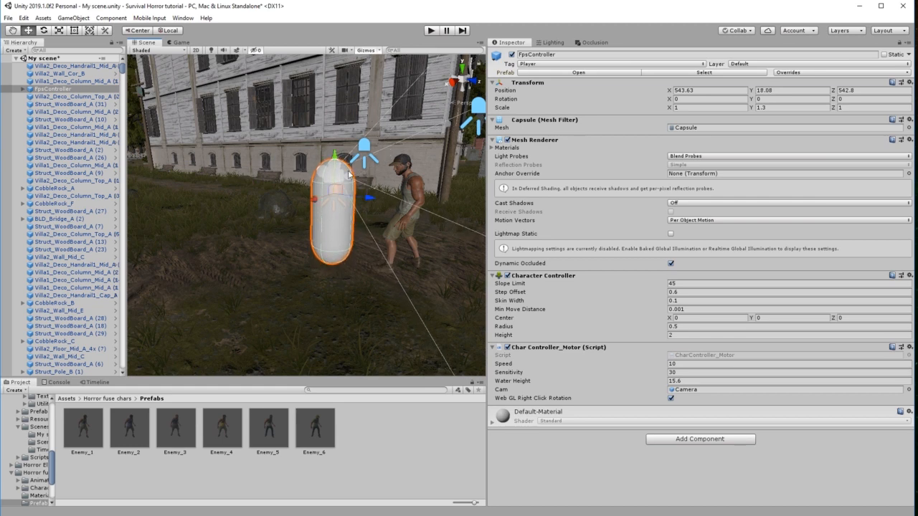